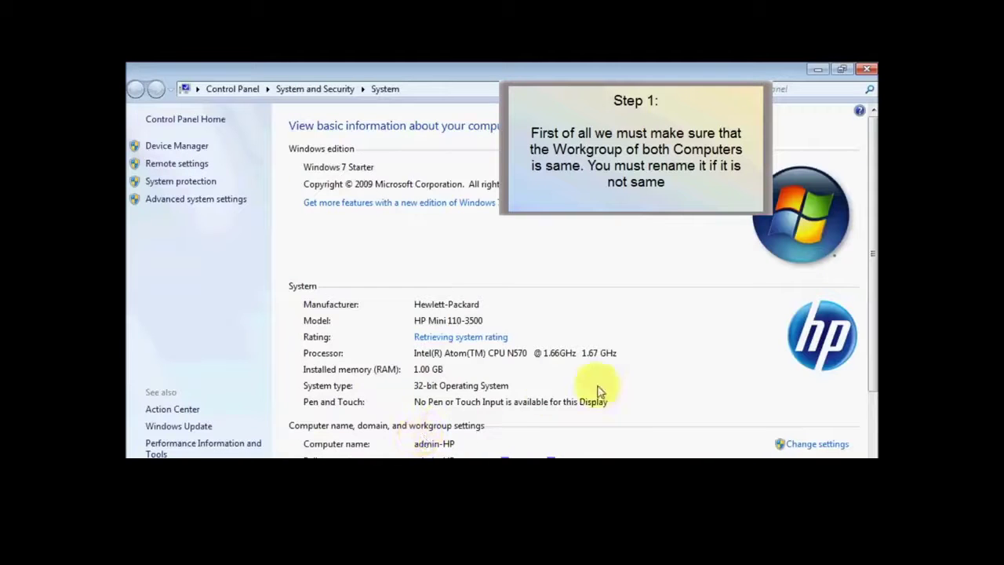
Step: Check the workgroup name in the computer name and domain change settings, leaving it as it is, and close the system settings
click(791, 444)
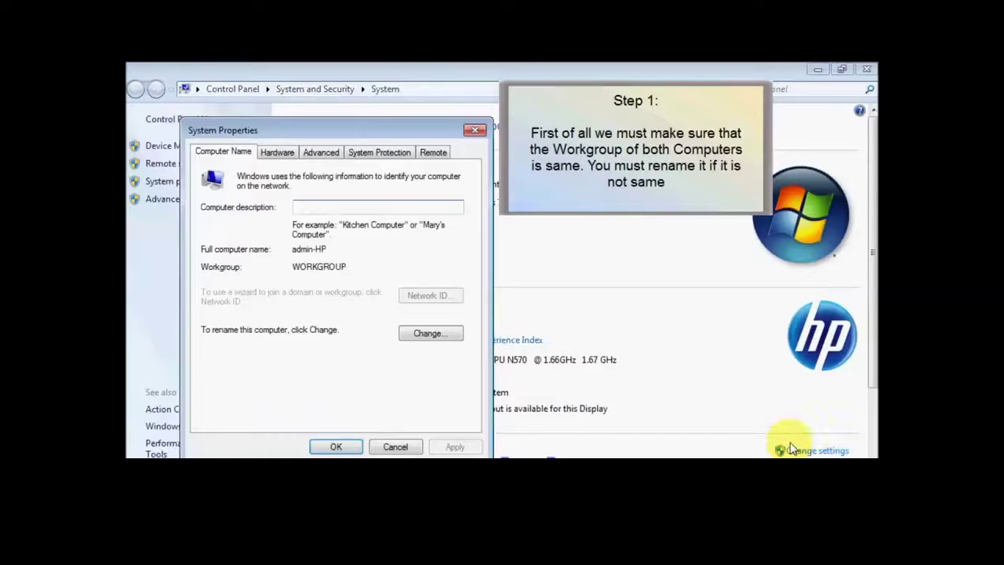
click(431, 336)
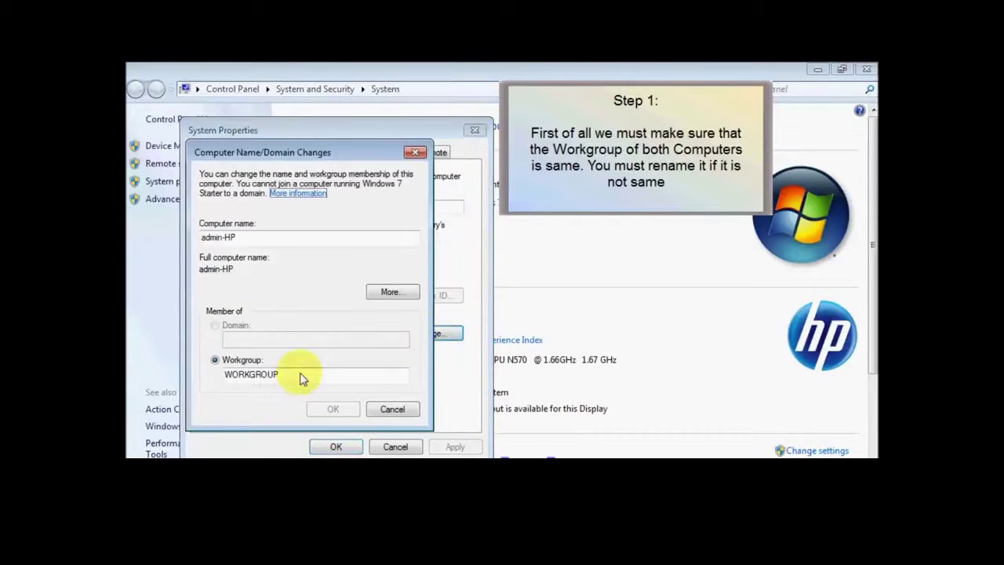
drag(282, 377, 218, 377)
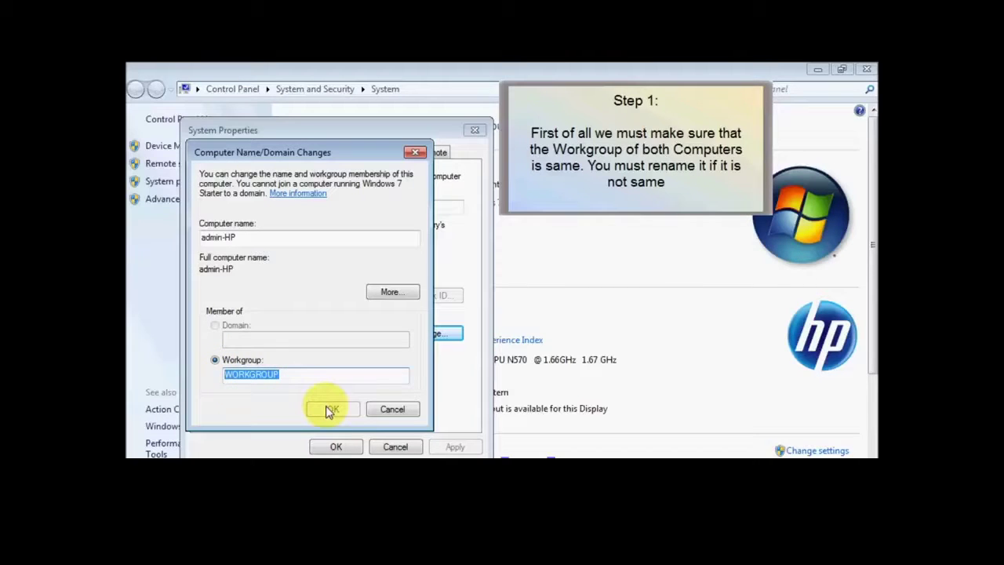
click(330, 410)
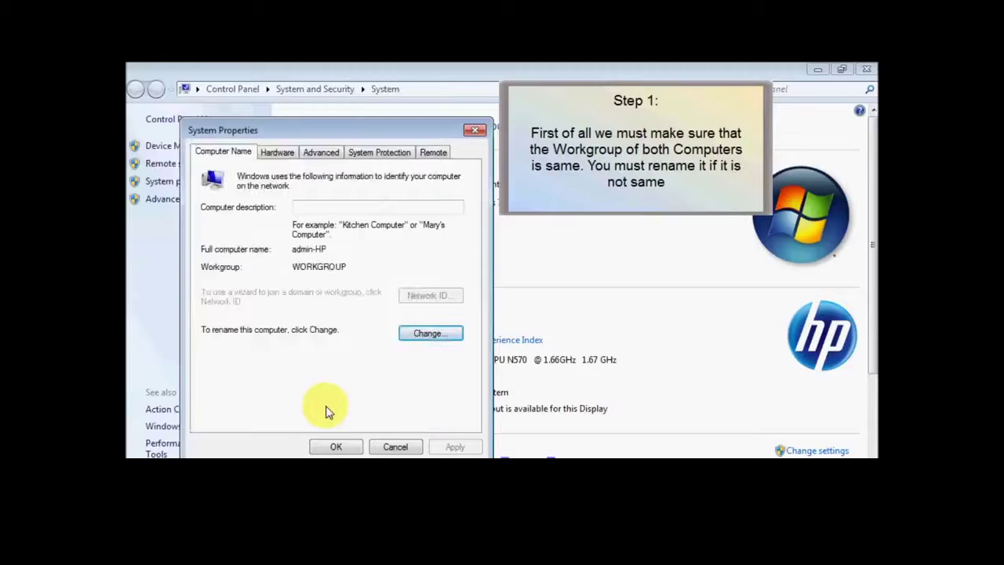
click(334, 447)
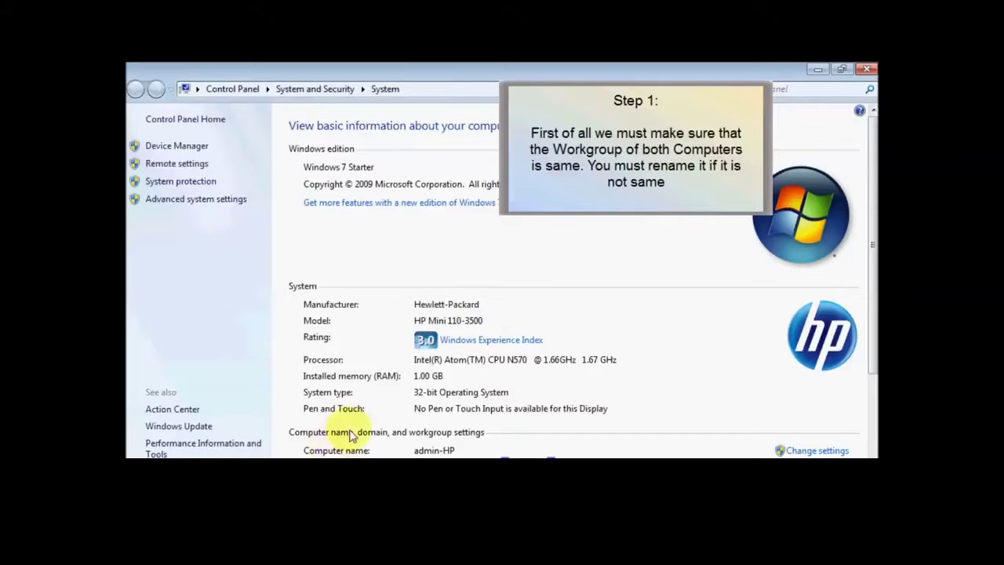
click(865, 69)
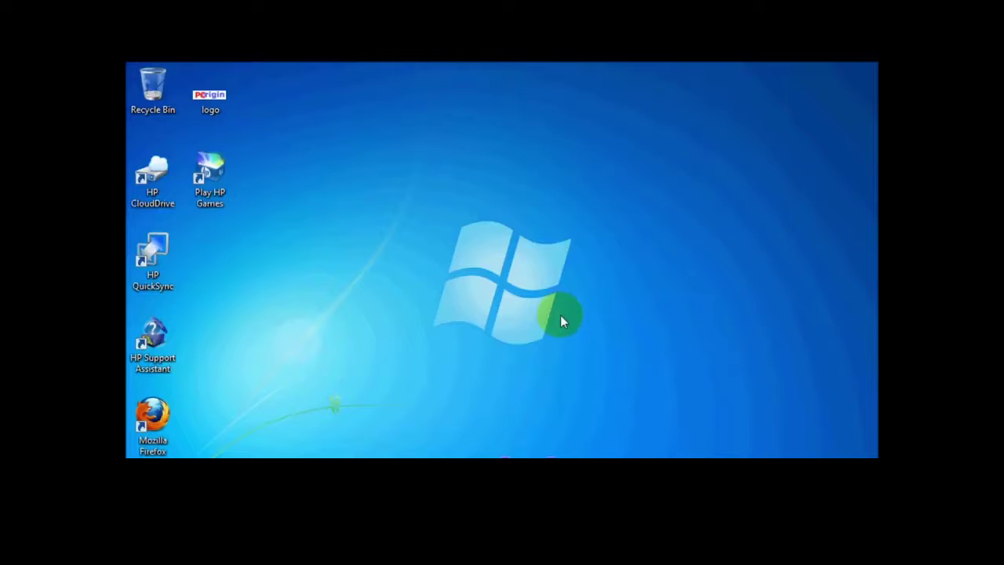
Step: Open the Network and Sharing Center and connect to the wireless network "Secured Wireless Connection"
key(super)
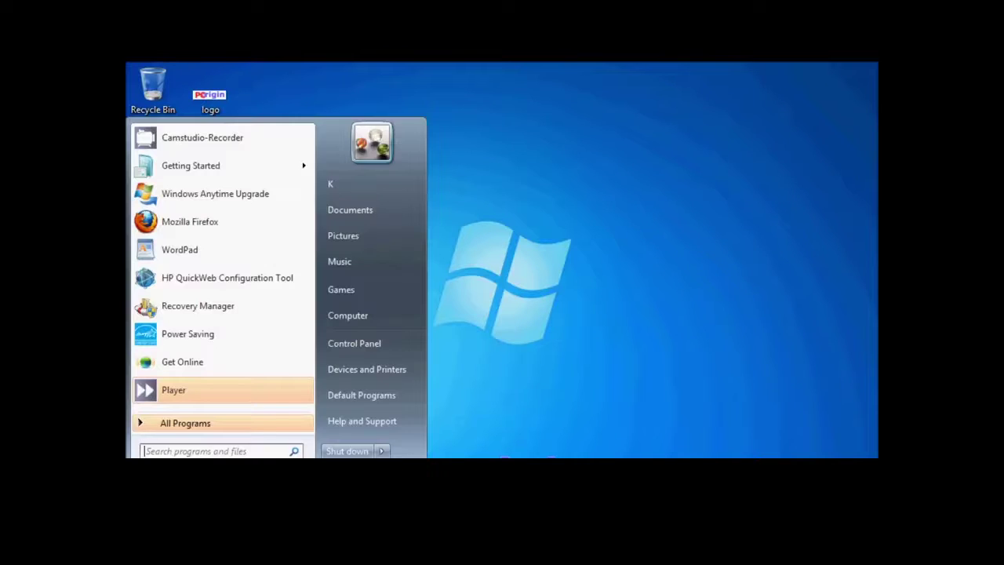
click(388, 343)
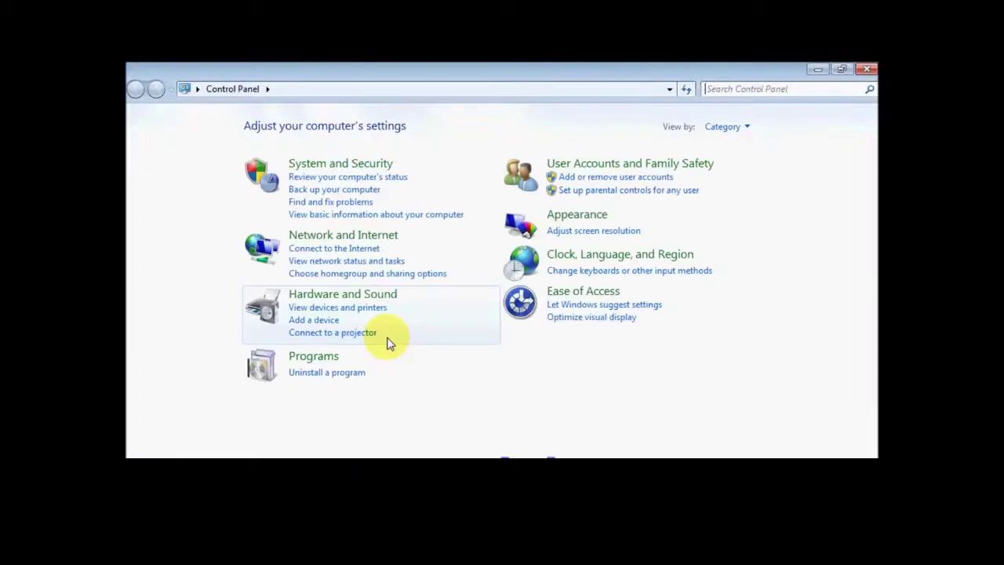
click(386, 261)
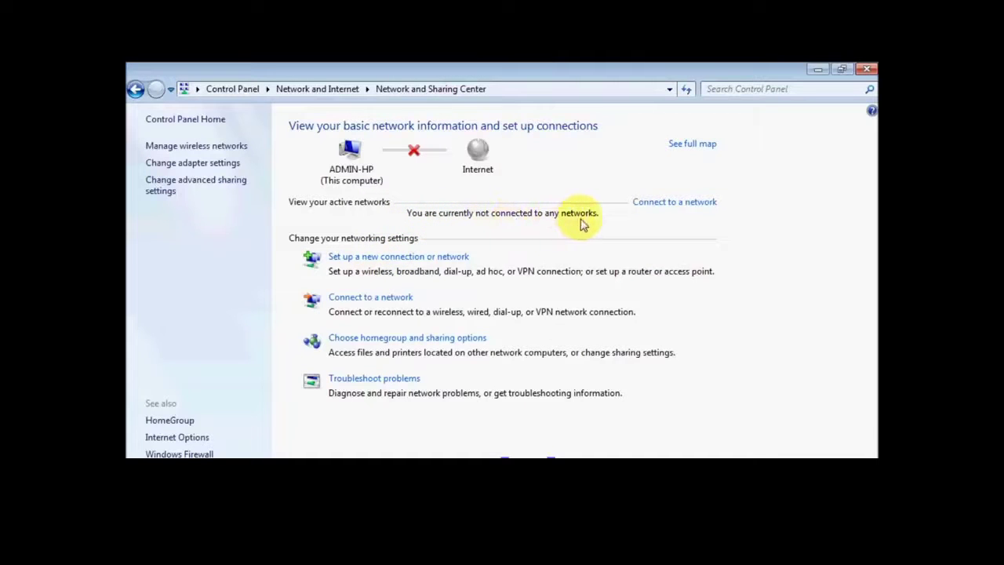
click(650, 206)
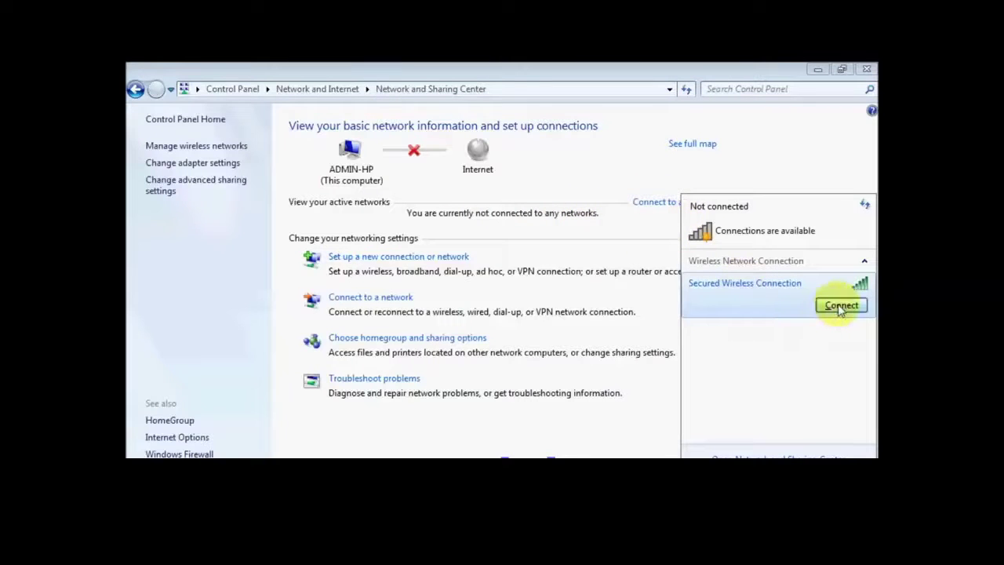
click(841, 307)
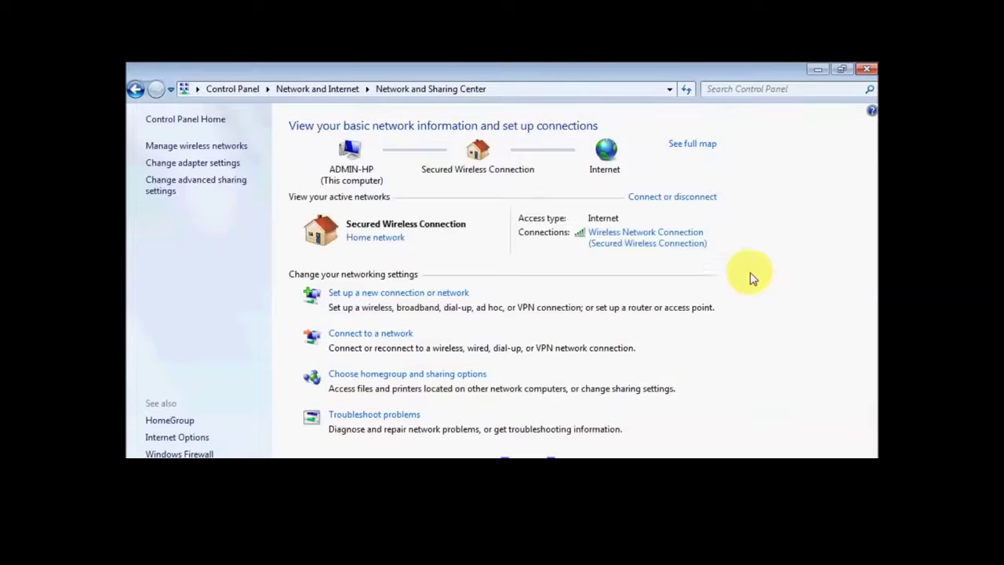
Step: Assign the wireless connection's IPv4 protocol the static IP address 192.168.1.4 with subnet mask 255.255.255.0
click(662, 245)
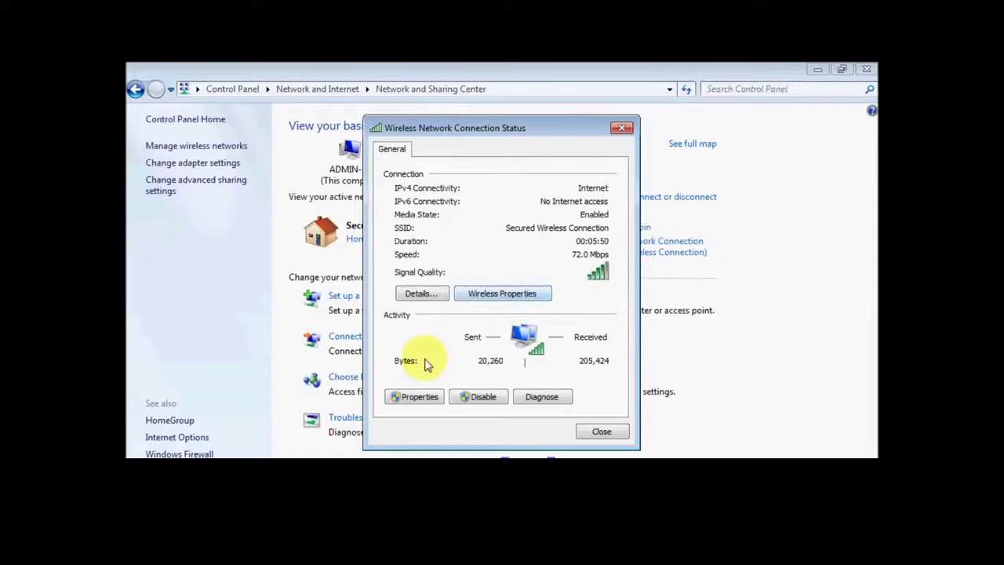
click(415, 399)
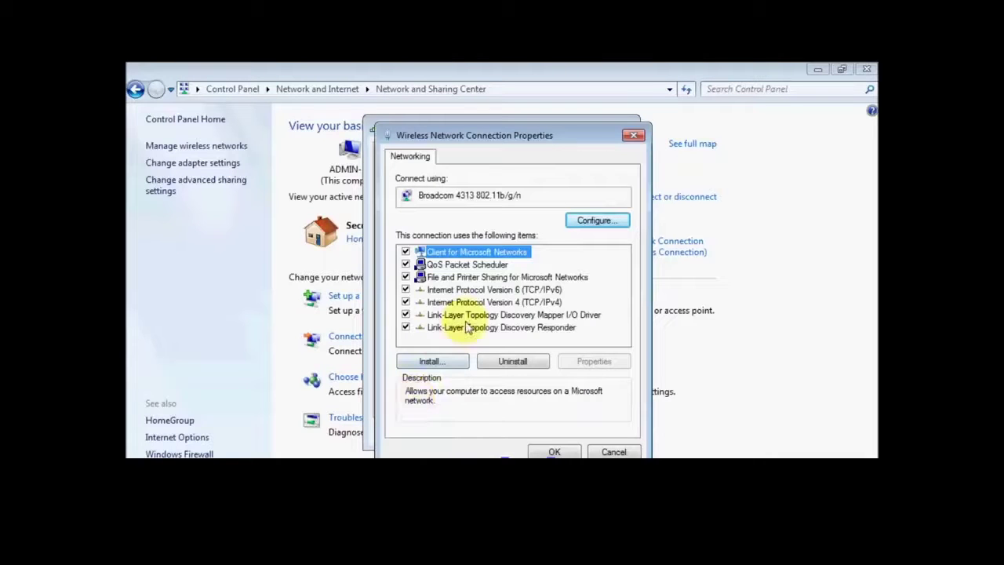
double_click(487, 303)
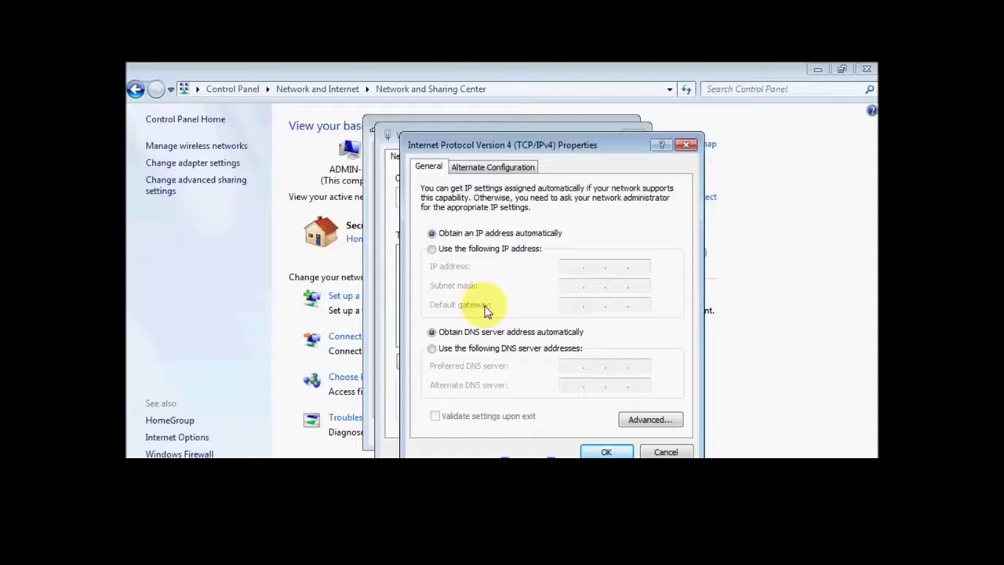
click(433, 249)
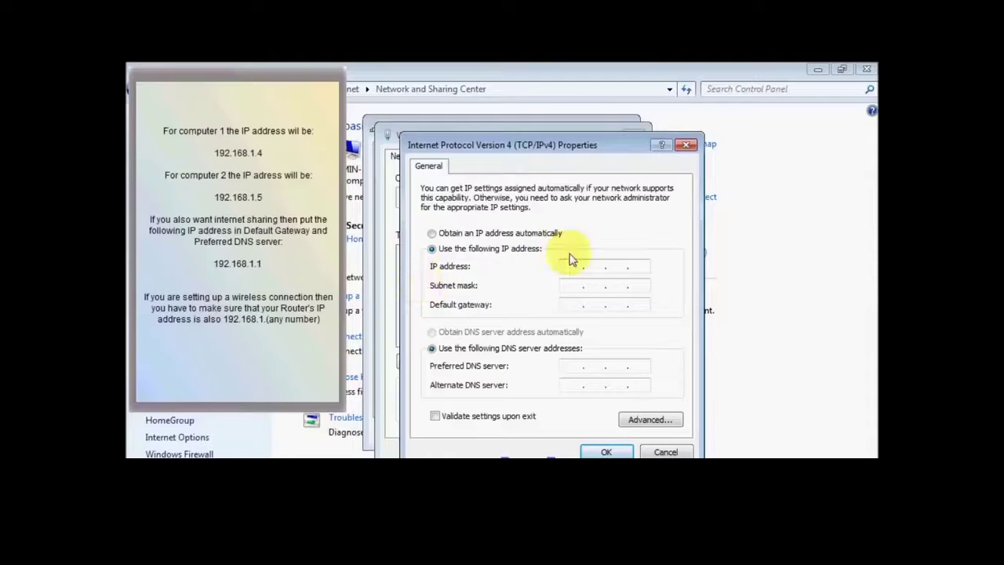
text(2 . 168.1.4)
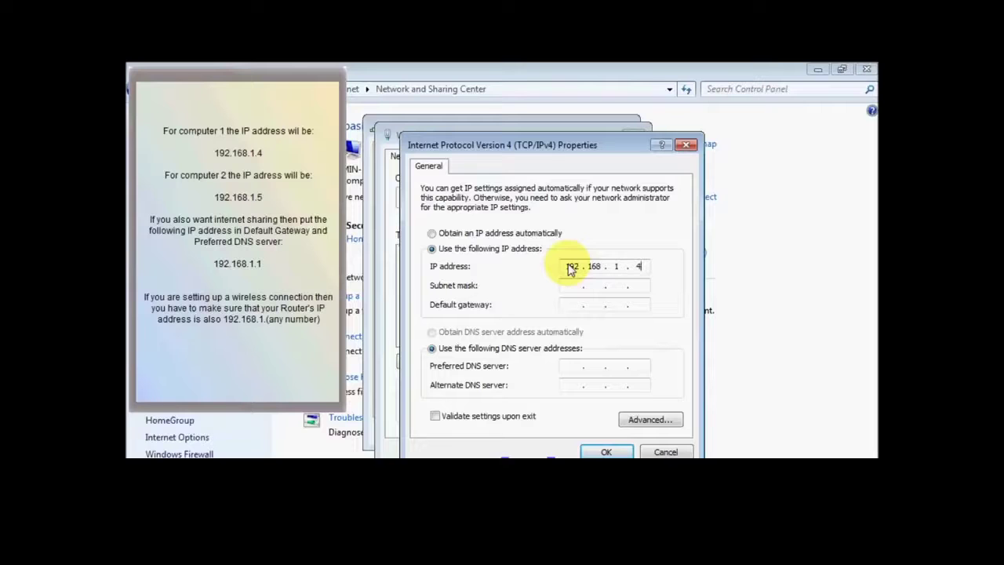
key(Tab)
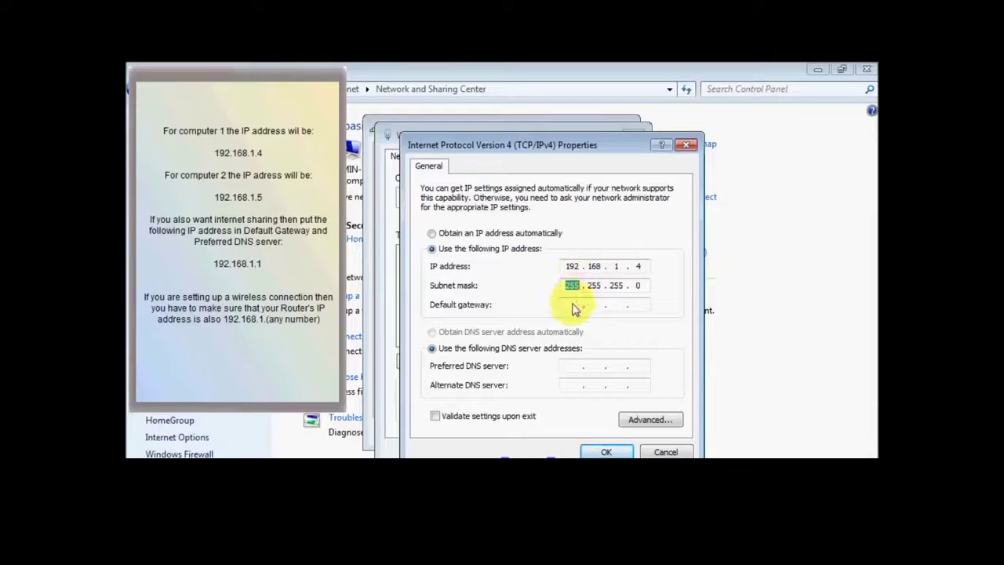
Step: Set both the default gateway and the preferred DNS server to 192.168.1.1, and save the wireless connection's properties
click(574, 306)
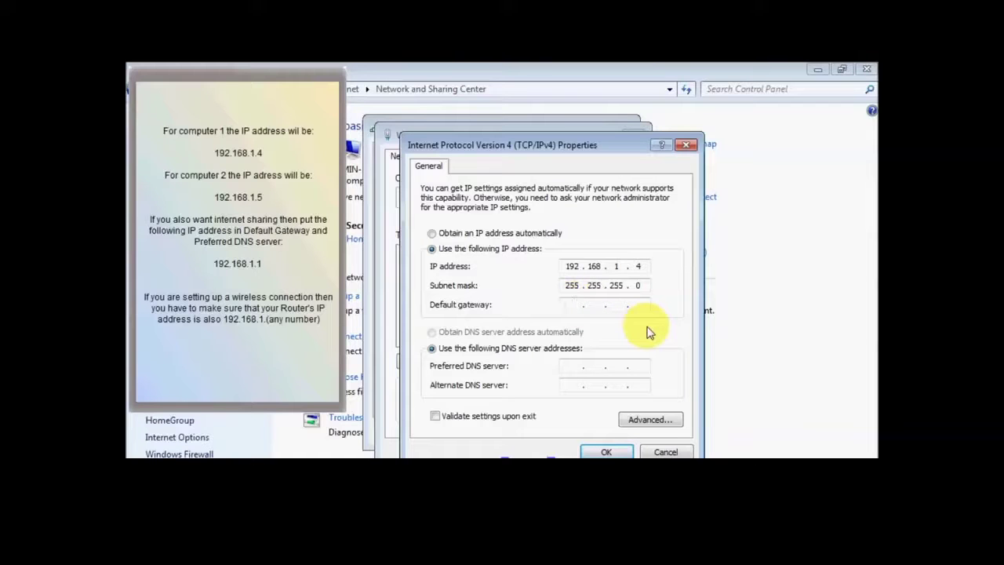
text(192 . 168 . 1 . 1)
click(573, 372)
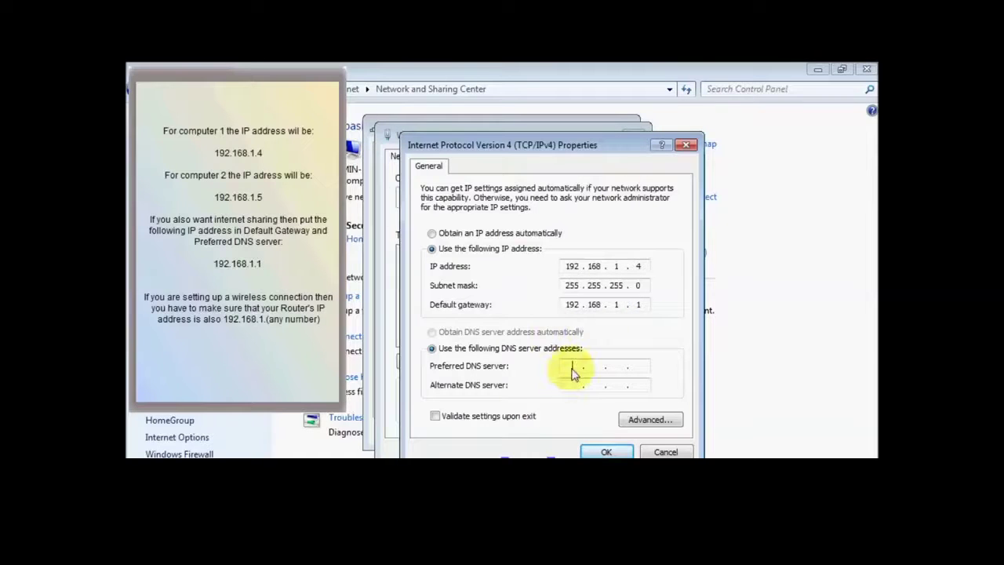
text(192 . 168 . 1 . 1)
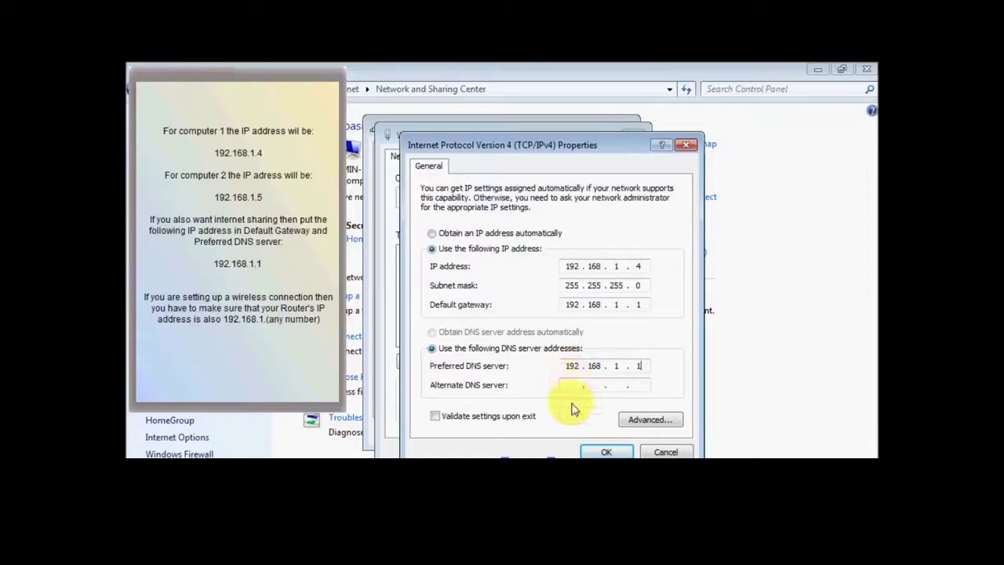
click(606, 453)
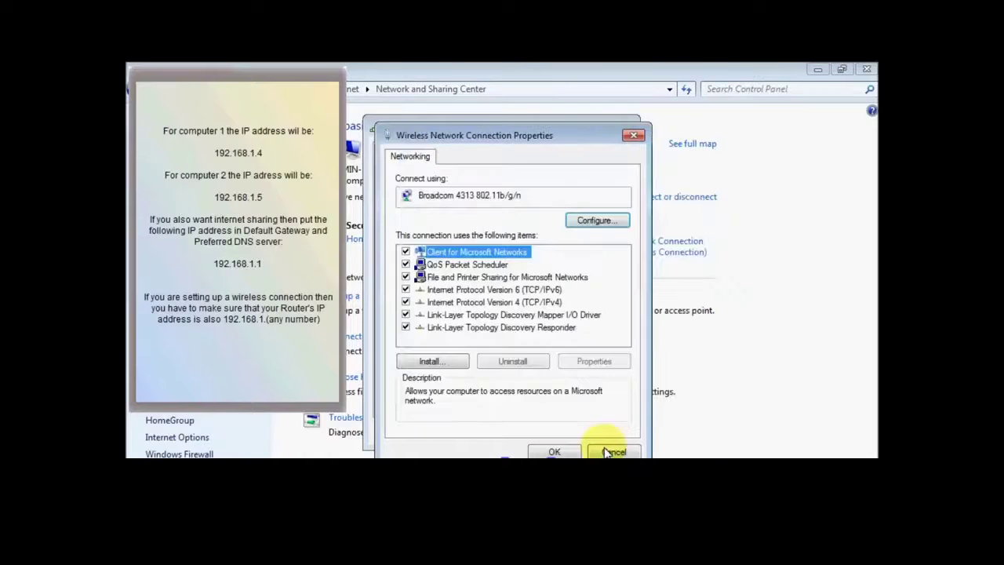
click(567, 453)
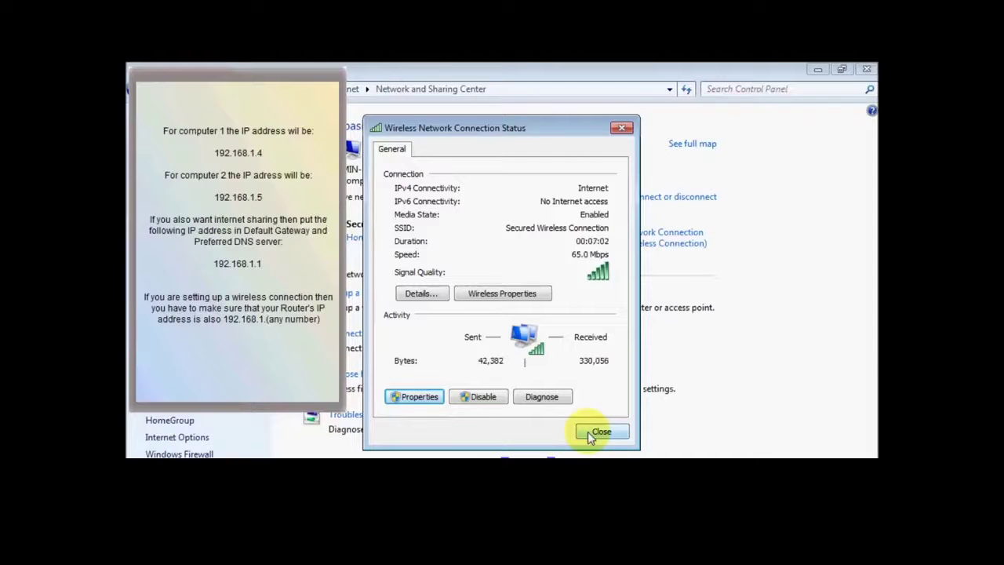
click(600, 431)
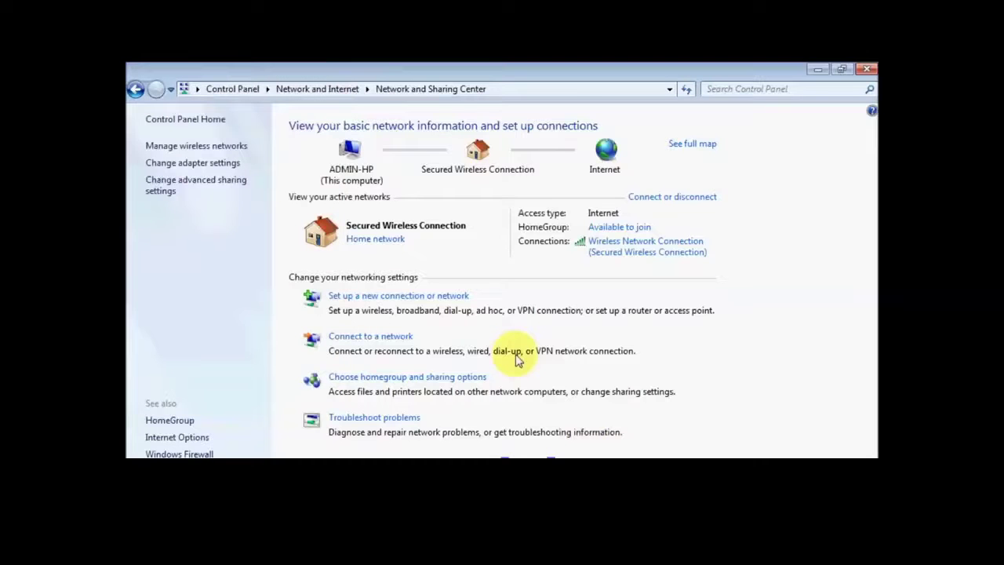
Step: Turn on file and printer sharing for the Home or Work profile in the advanced sharing settings and save the changes
click(191, 184)
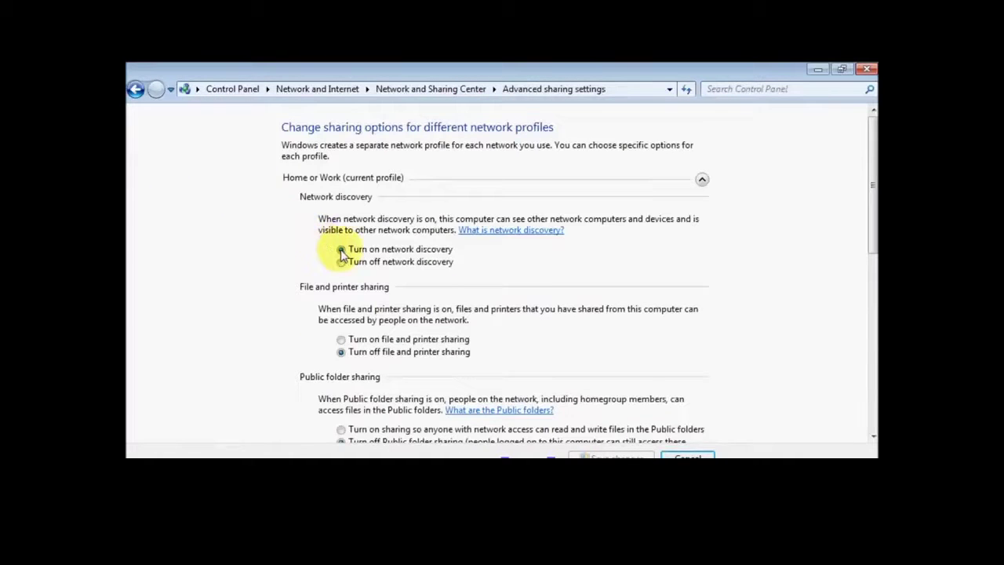
click(340, 339)
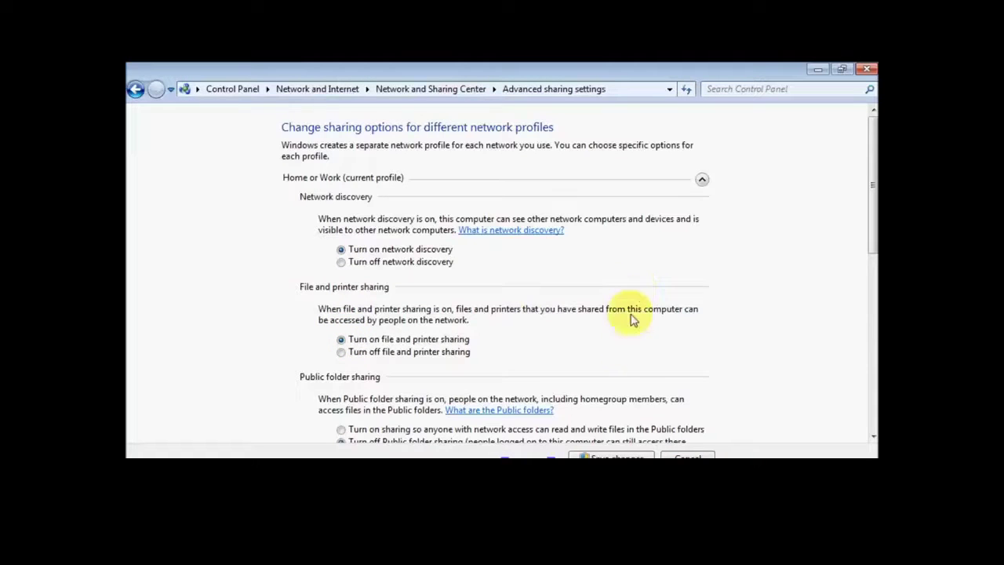
click(585, 455)
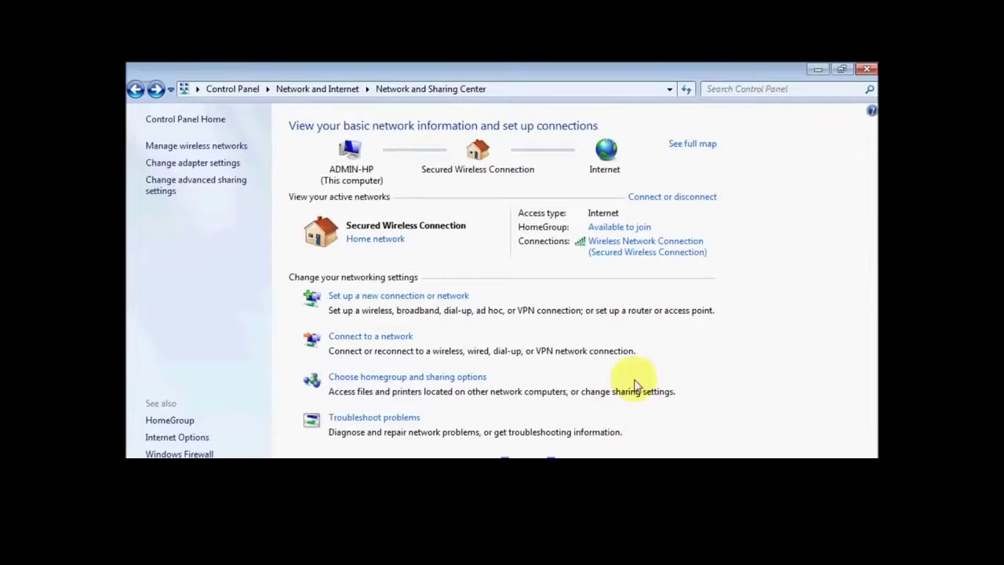
click(864, 70)
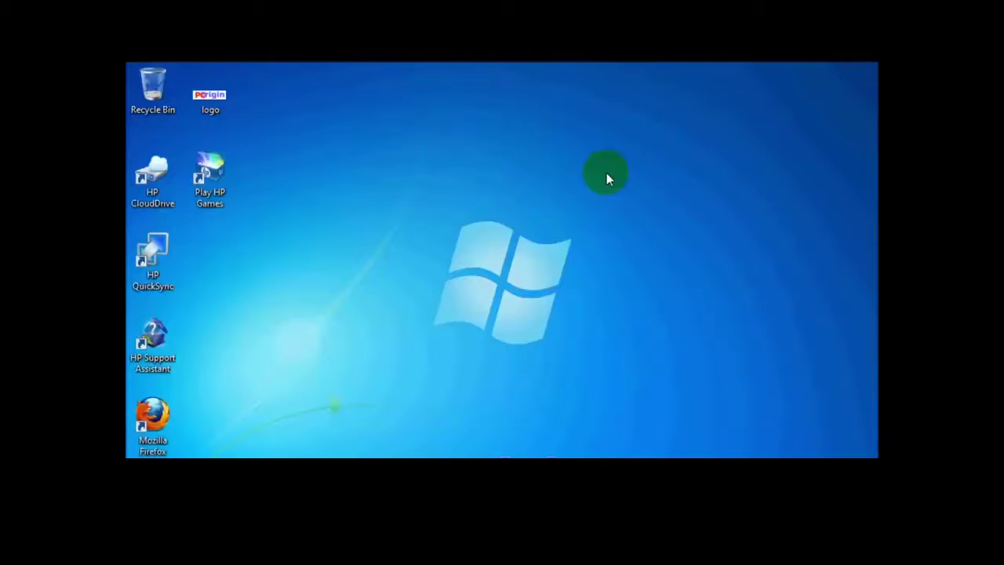
Step: Open the Network location in the file explorer to list the computers on the network
key(super)
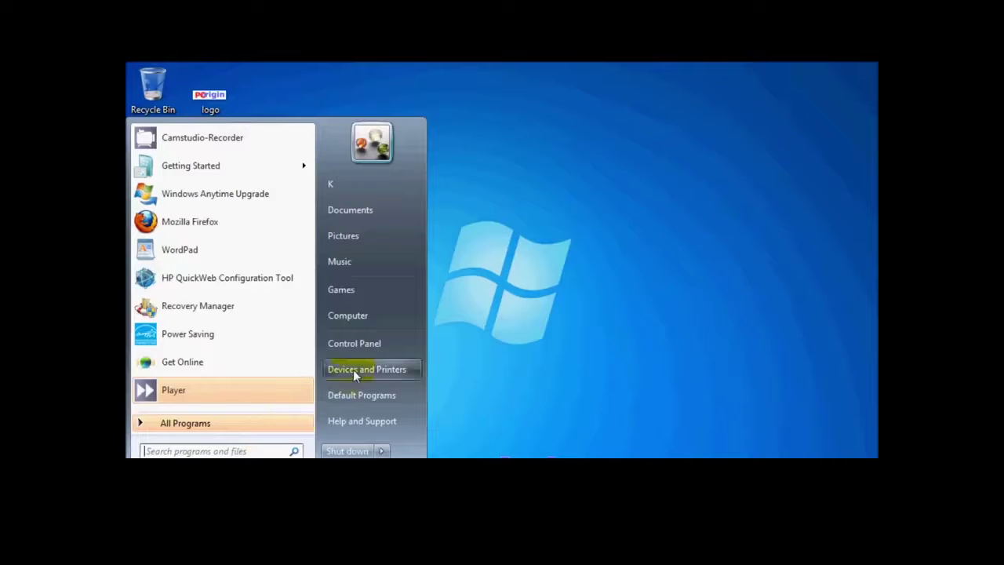
click(395, 318)
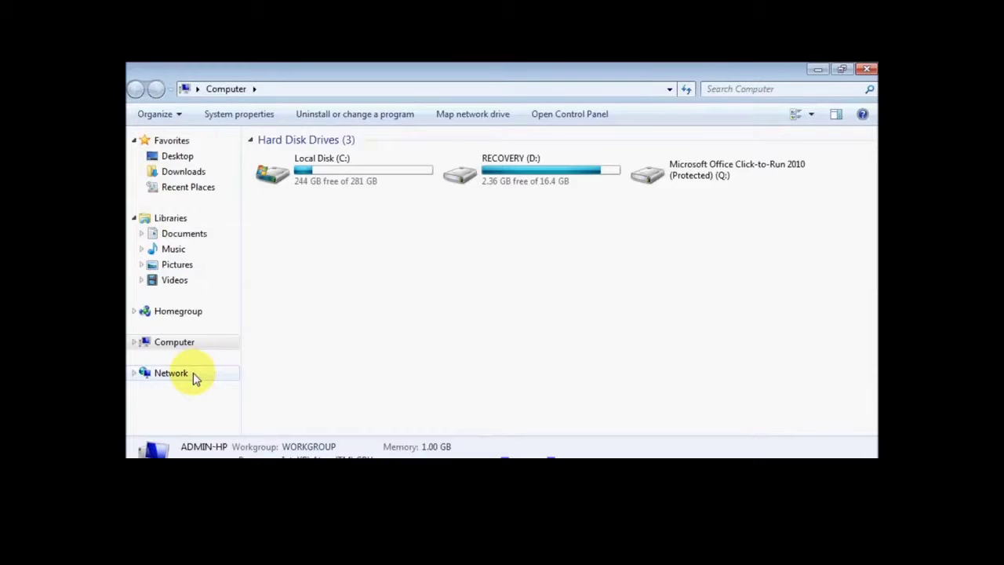
click(173, 373)
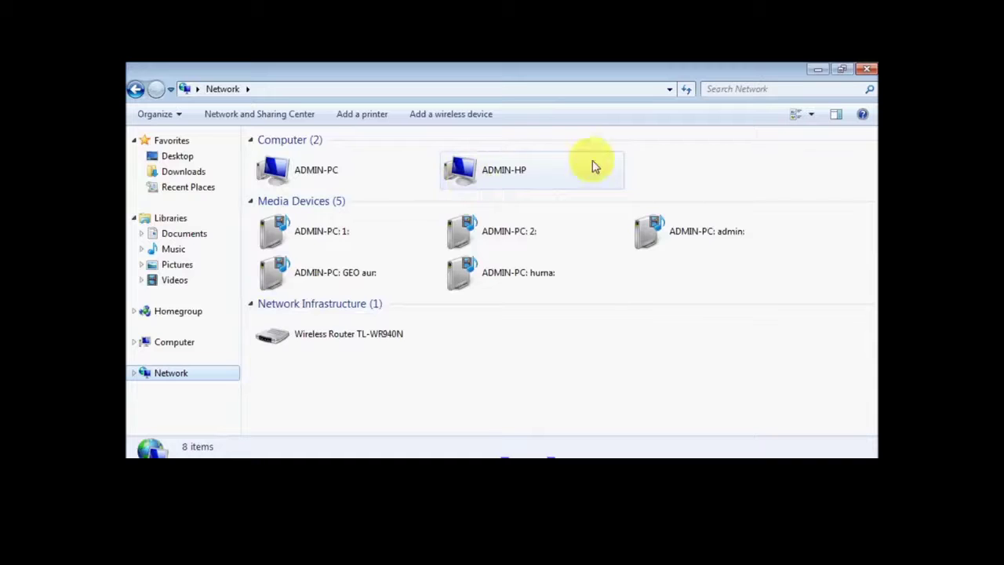
mouse_move(668, 164)
mouse_down()
mouse_move(534, 176)
mouse_move(306, 163)
mouse_move(659, 165)
mouse_up()
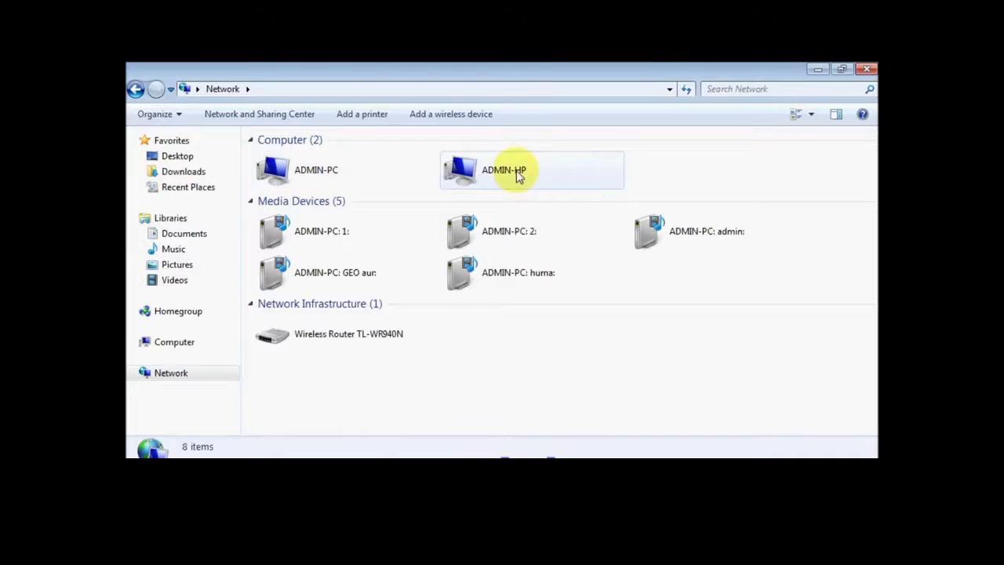
Step: Open the ADMIN-PC computer on the network, signing in with the user name admin and the account password
click(327, 174)
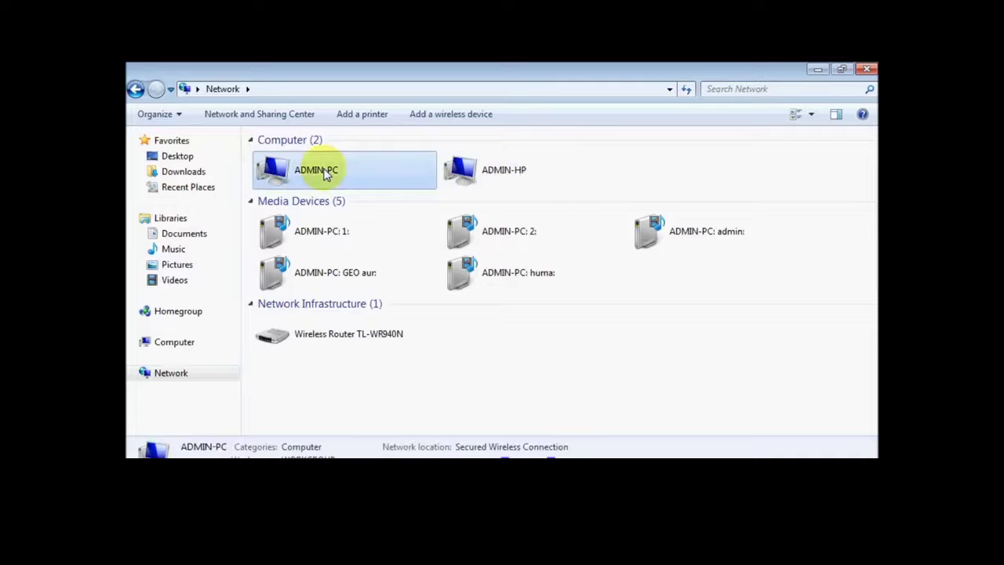
right_click(326, 175)
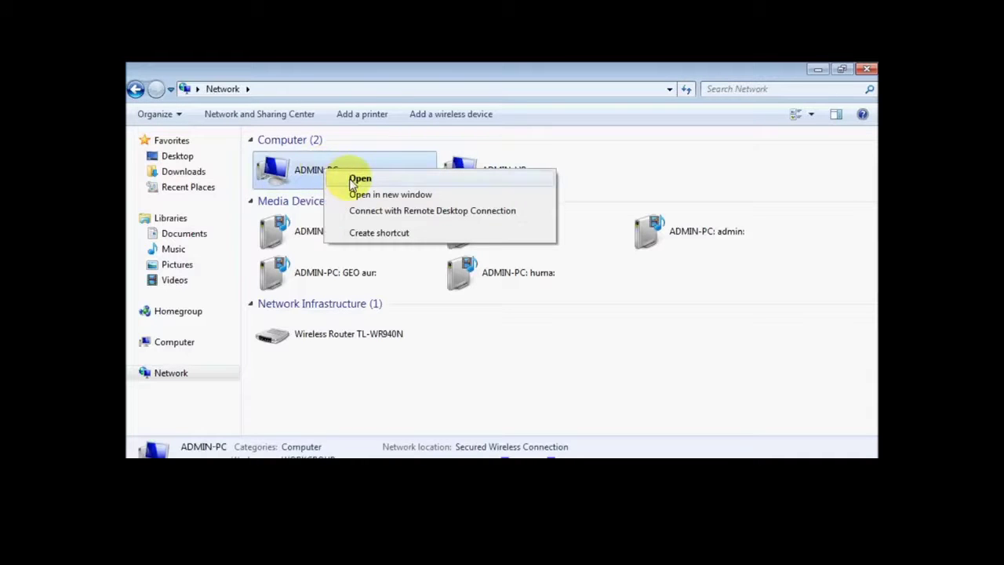
click(359, 180)
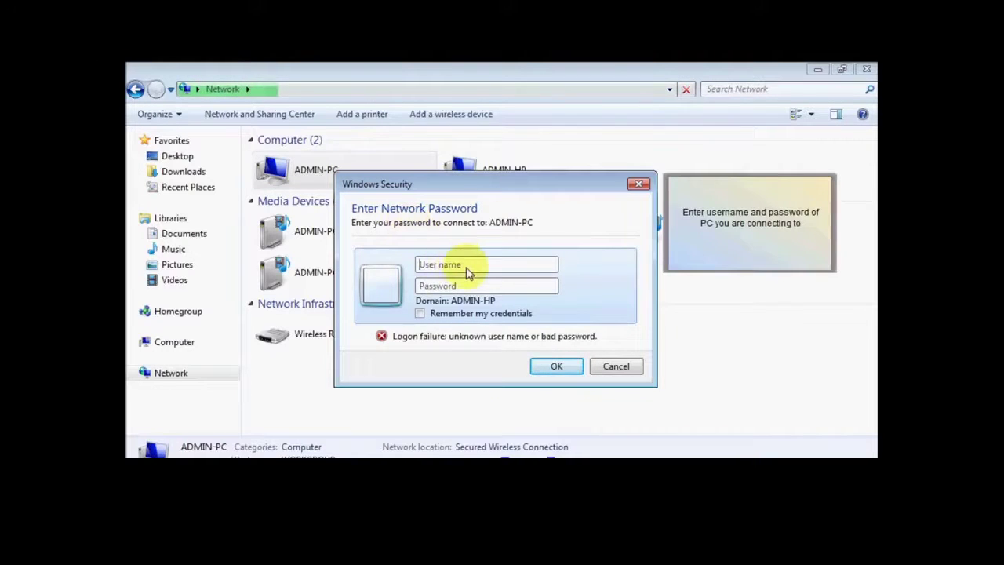
text(admin)
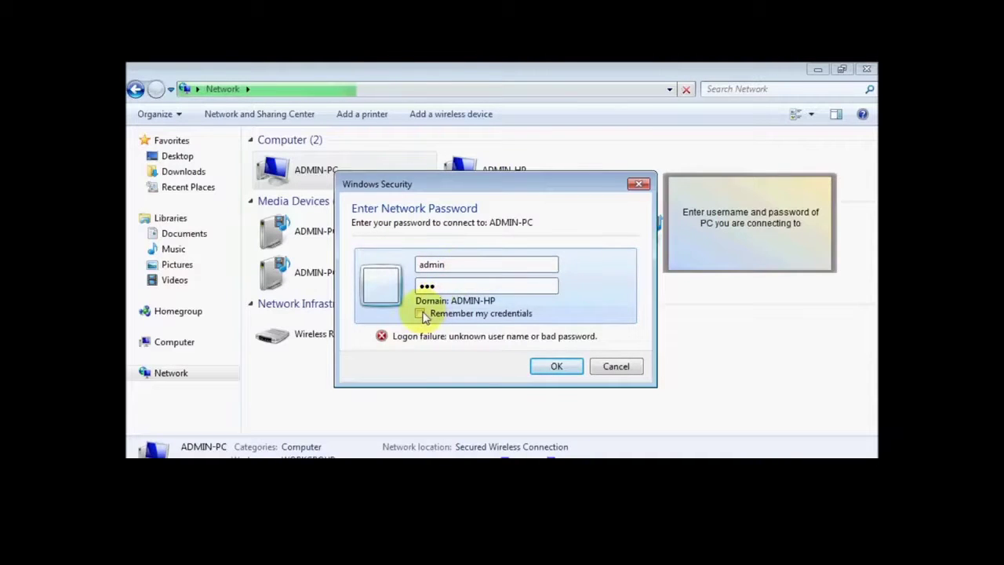
click(547, 366)
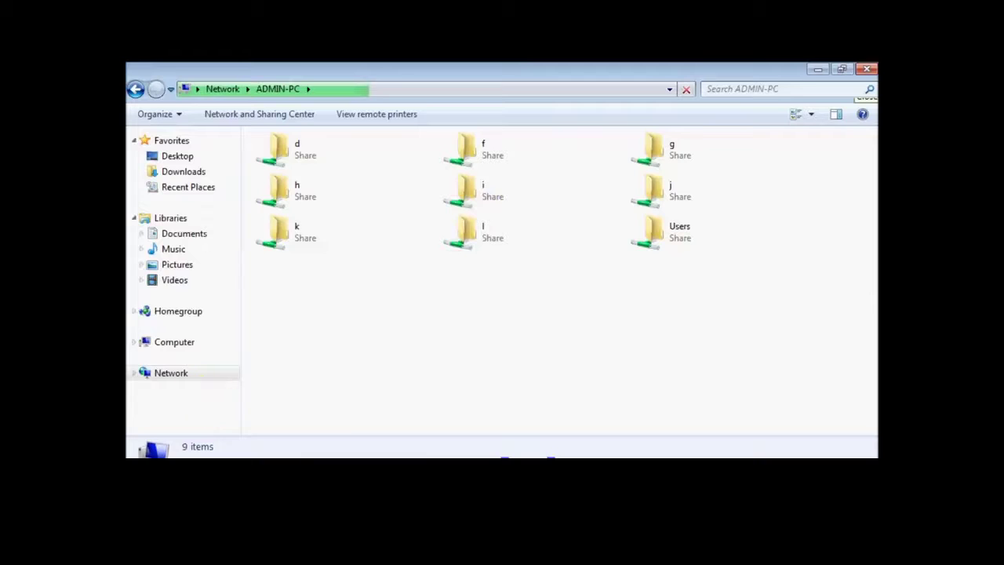
Step: Open the advanced sharing settings of Local Disk (C:) on this computer
key(super)
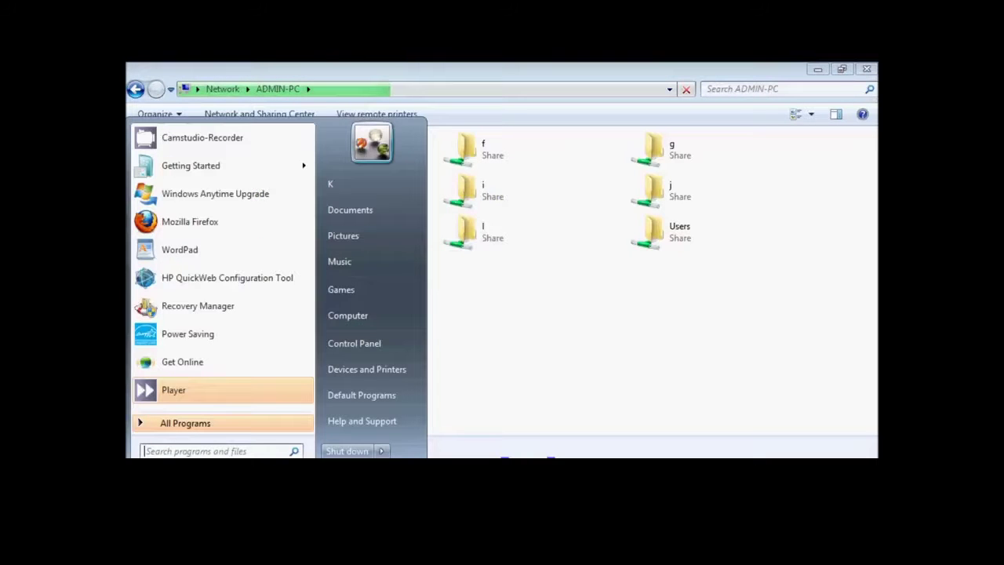
key(super)
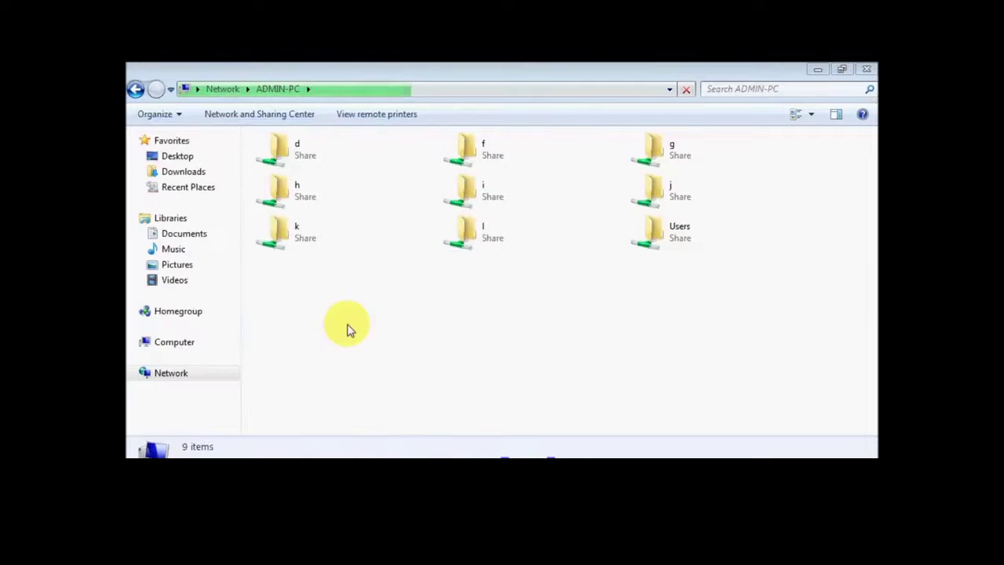
key(super+e)
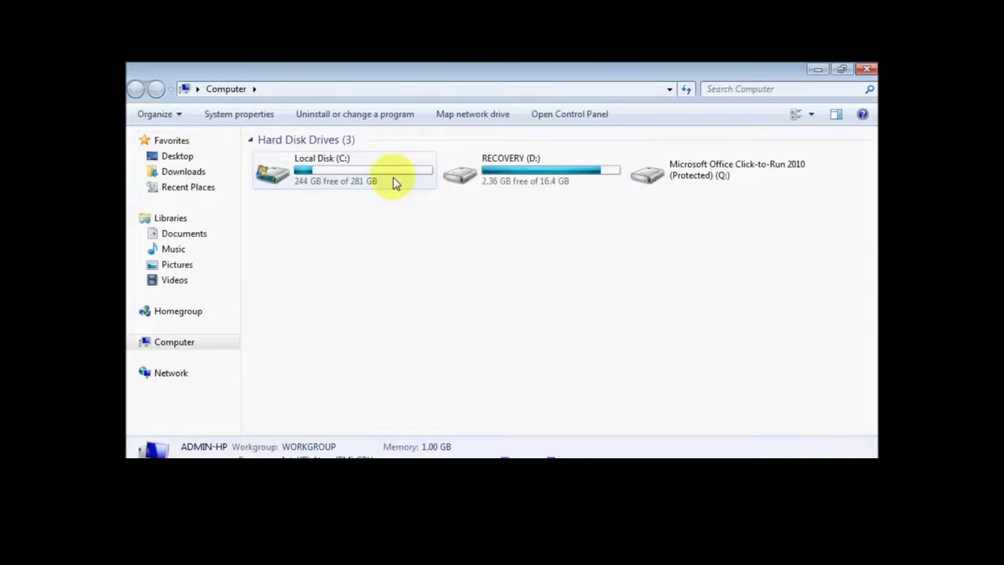
right_click(394, 180)
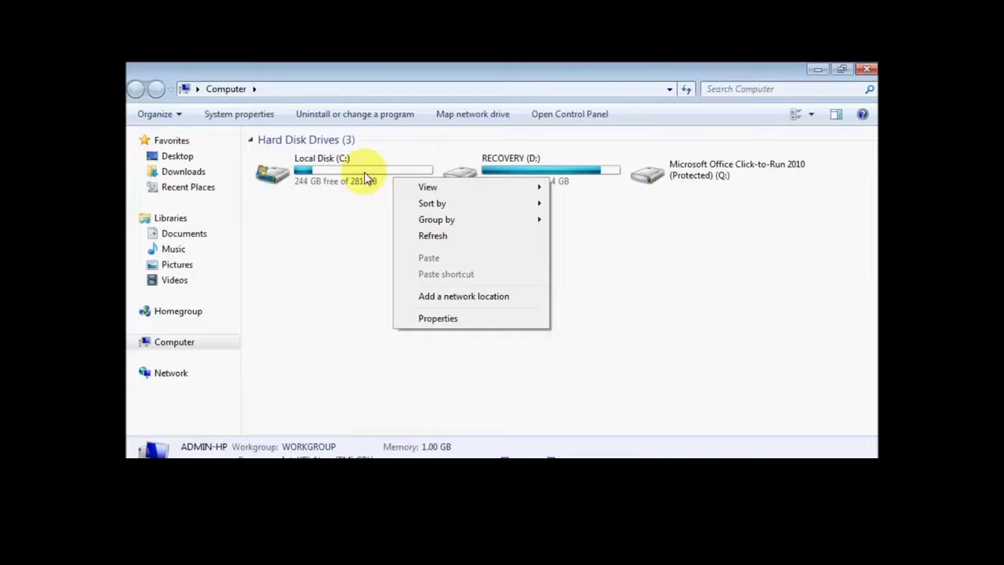
click(364, 173)
right_click(364, 179)
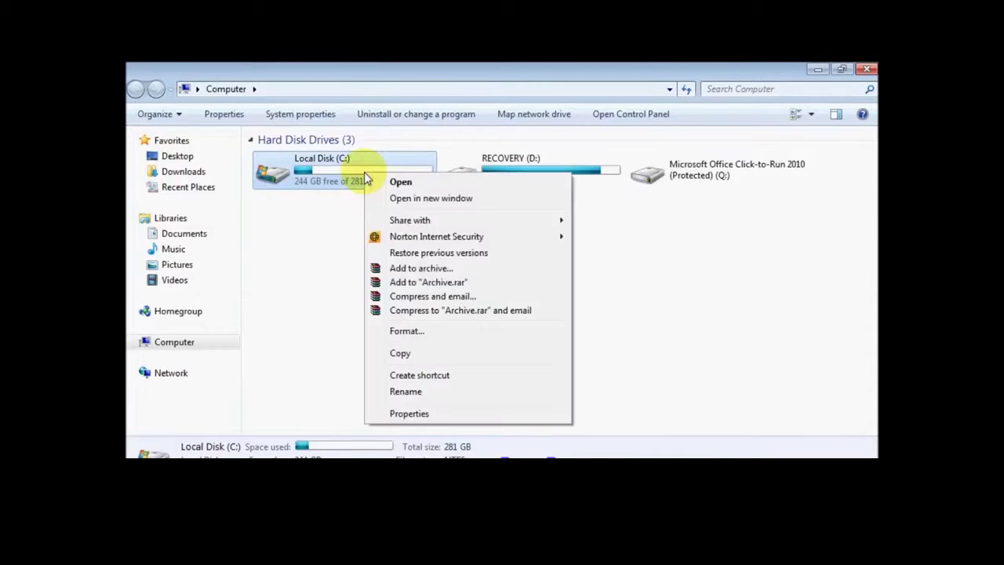
click(414, 414)
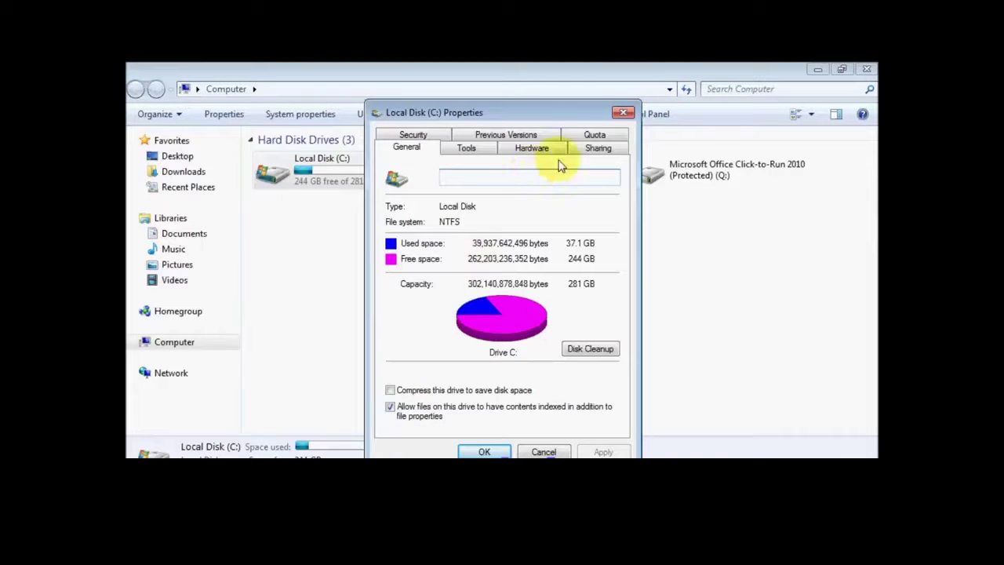
click(596, 149)
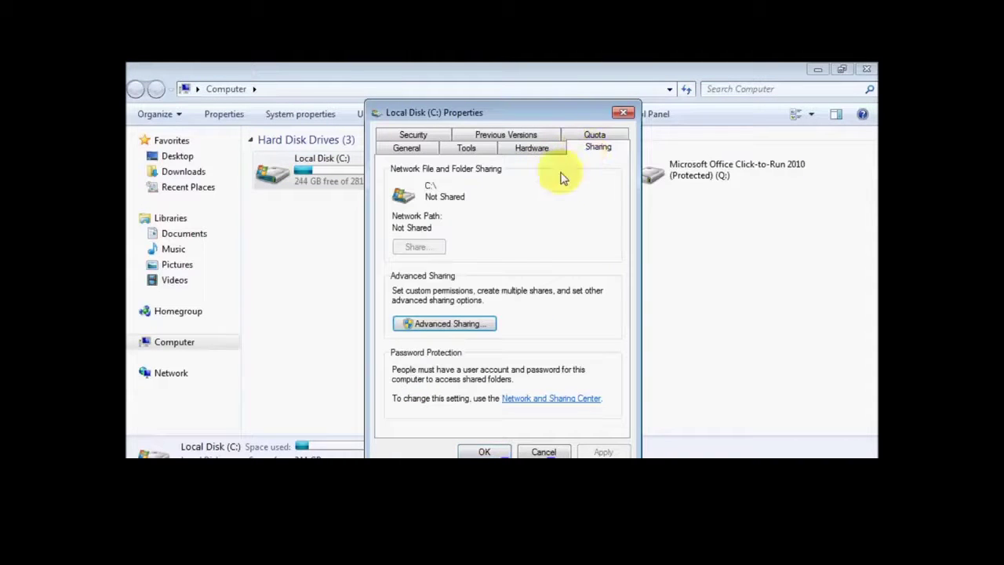
click(445, 324)
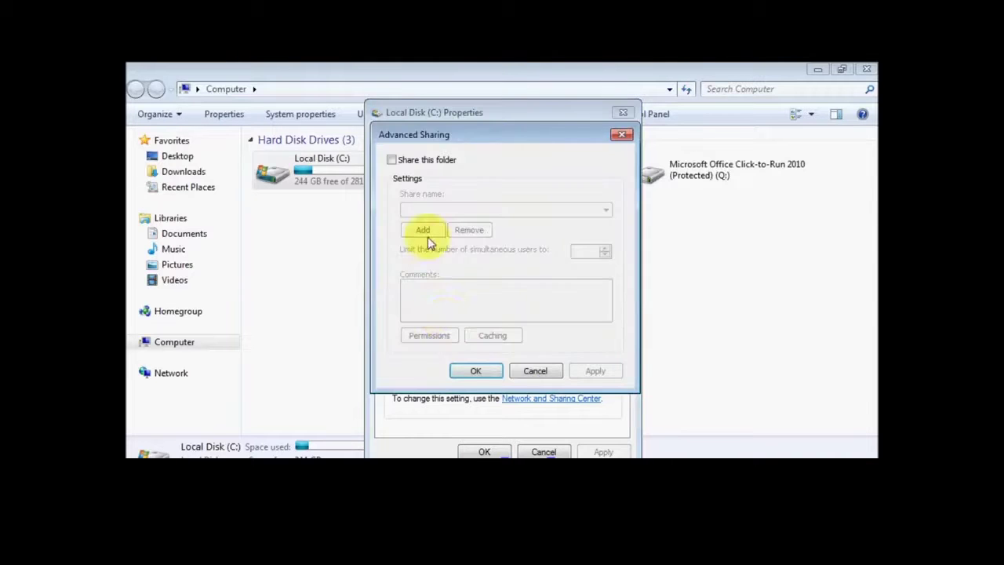
Step: Share the C: drive under the share name C, apply the sharing settings and close the drive's properties
click(392, 160)
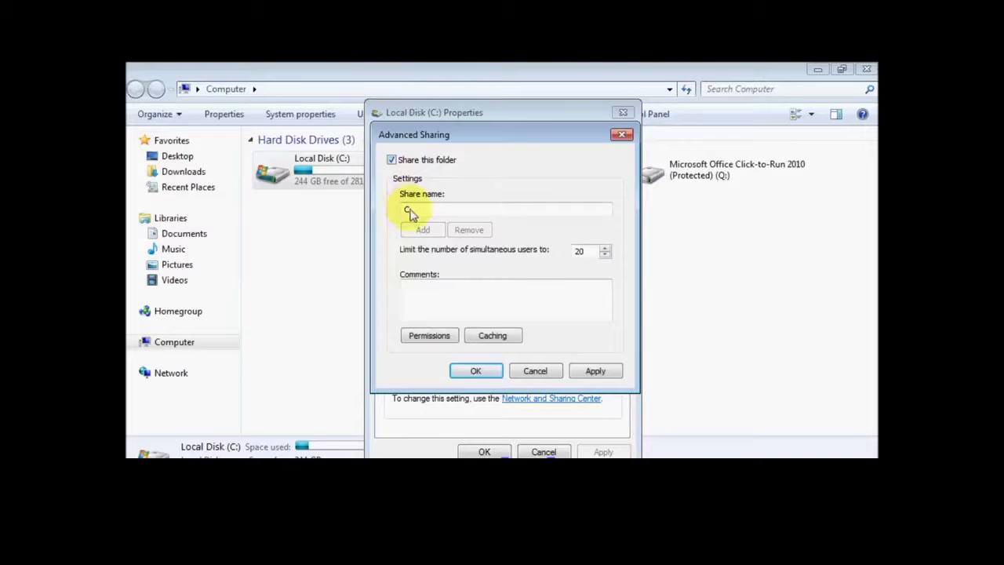
drag(428, 210, 379, 214)
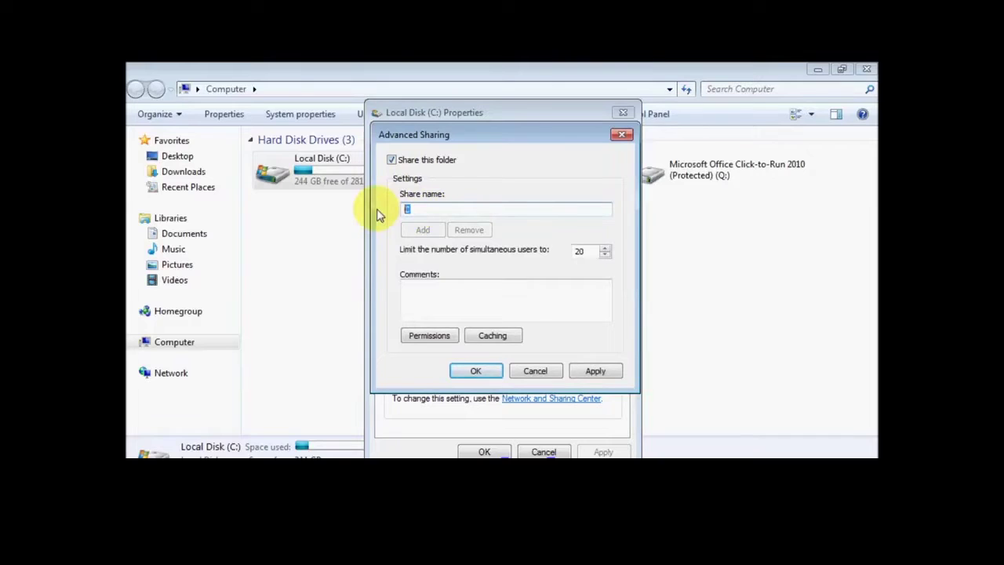
click(442, 213)
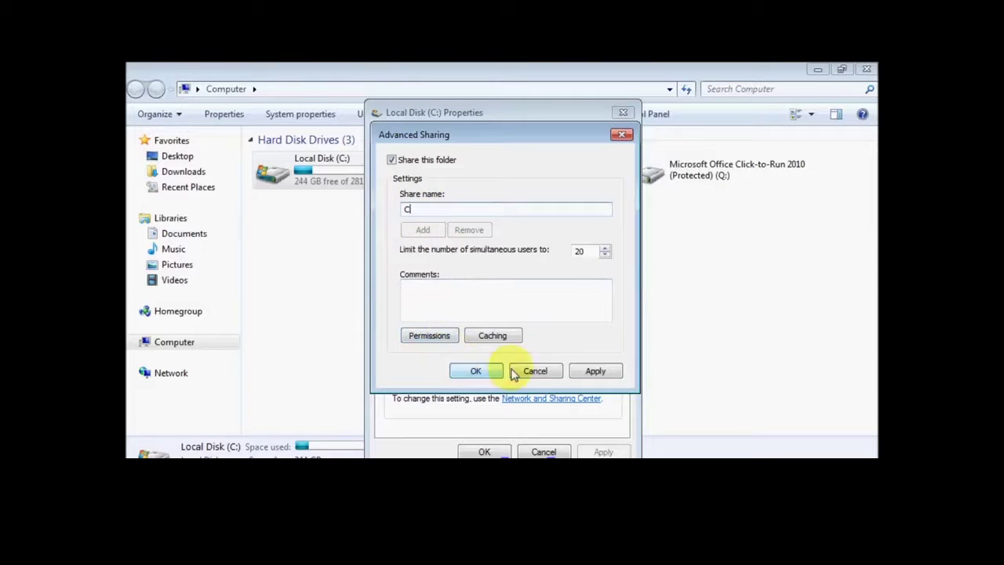
click(596, 372)
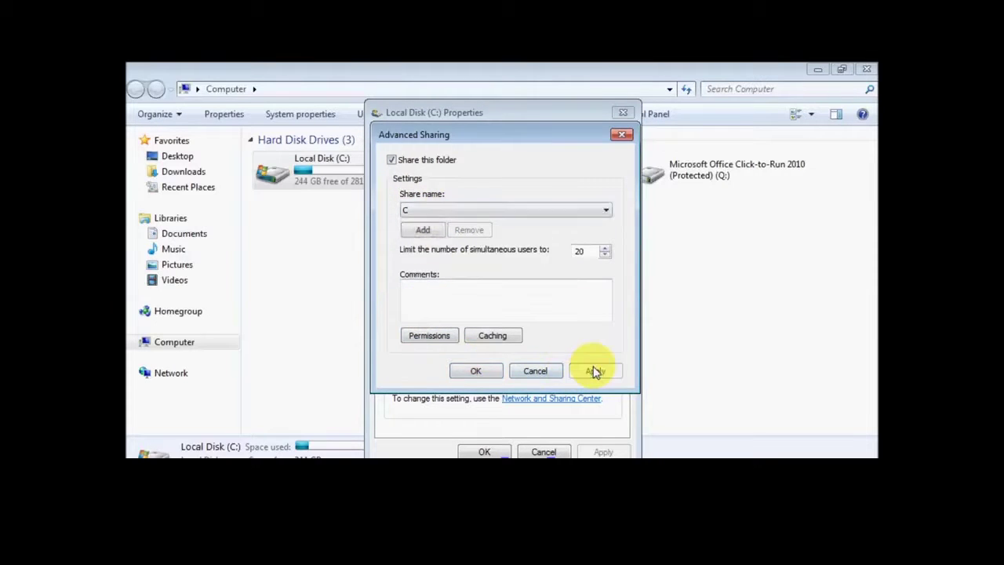
click(477, 373)
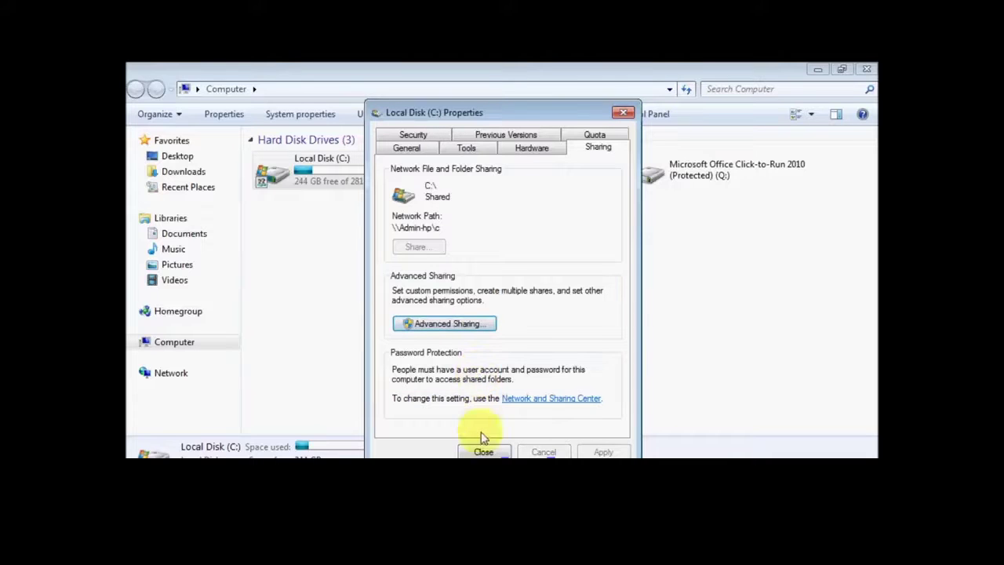
click(482, 453)
click(350, 262)
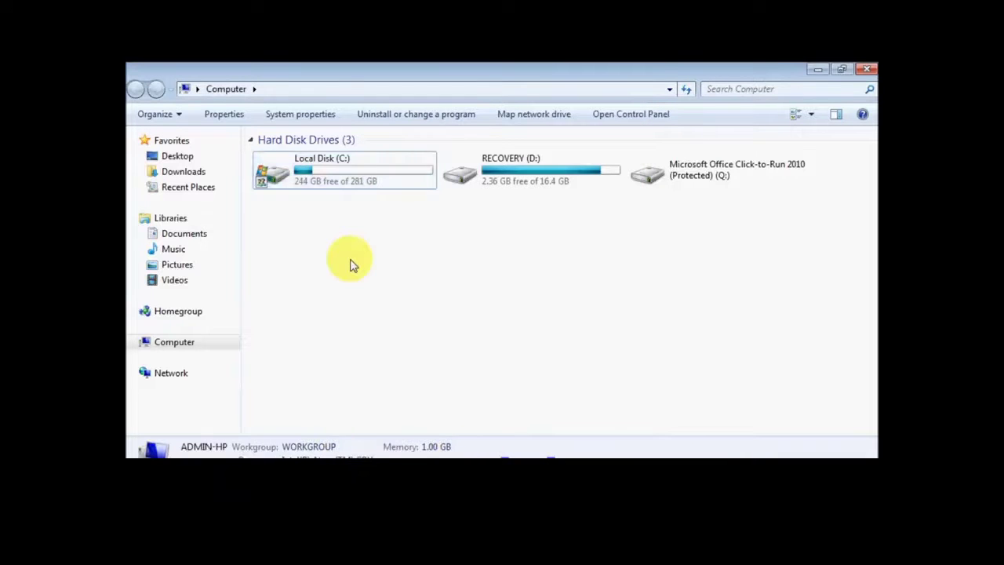
Step: Open the ADMIN-HP computer in the Network location and view the contents of its shared c folder
click(189, 374)
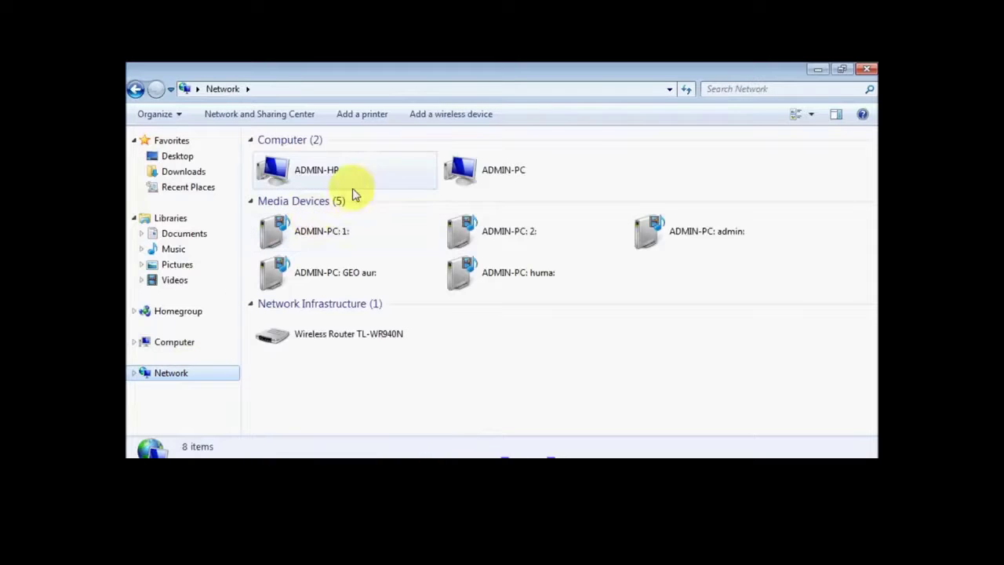
click(355, 172)
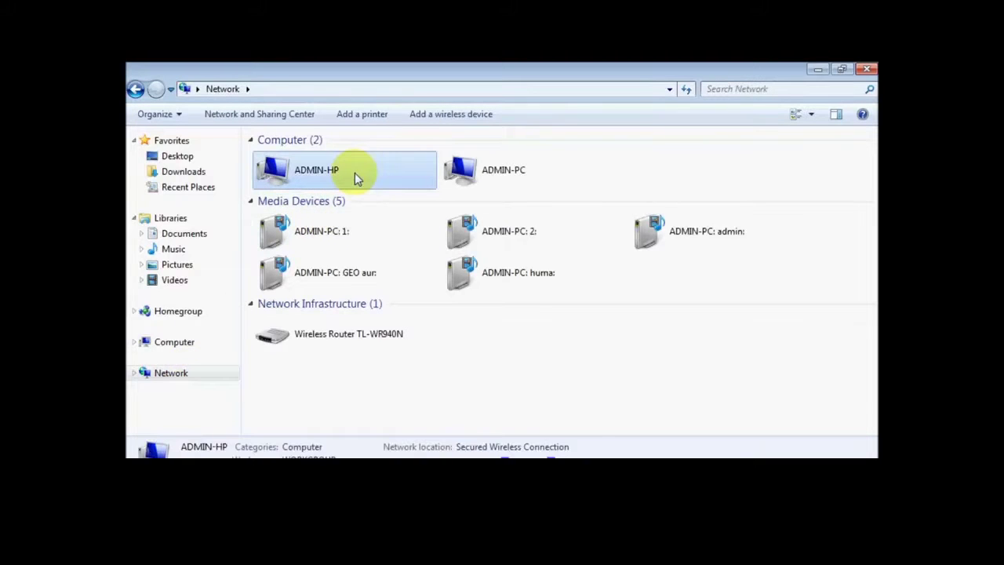
double_click(355, 173)
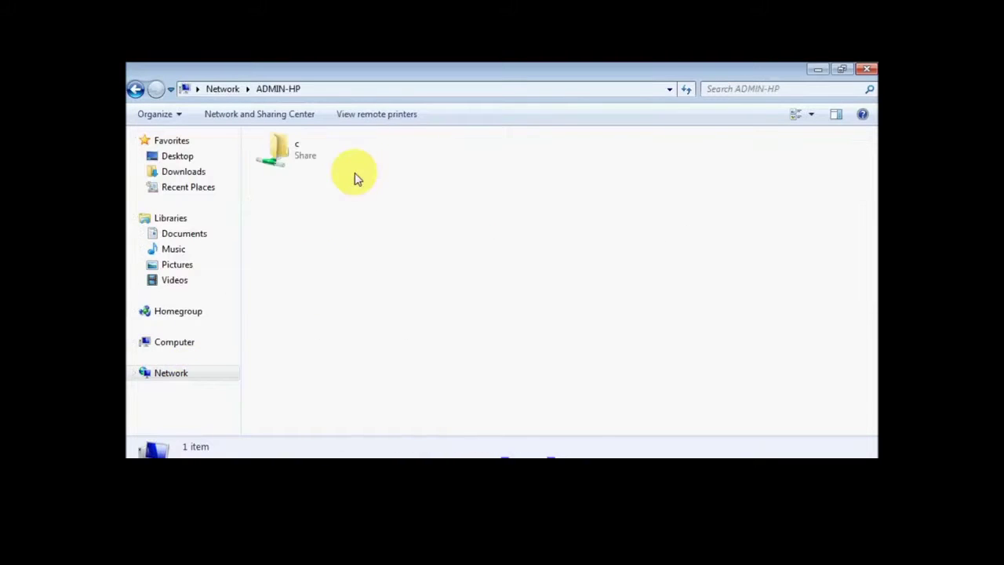
click(310, 160)
double_click(305, 152)
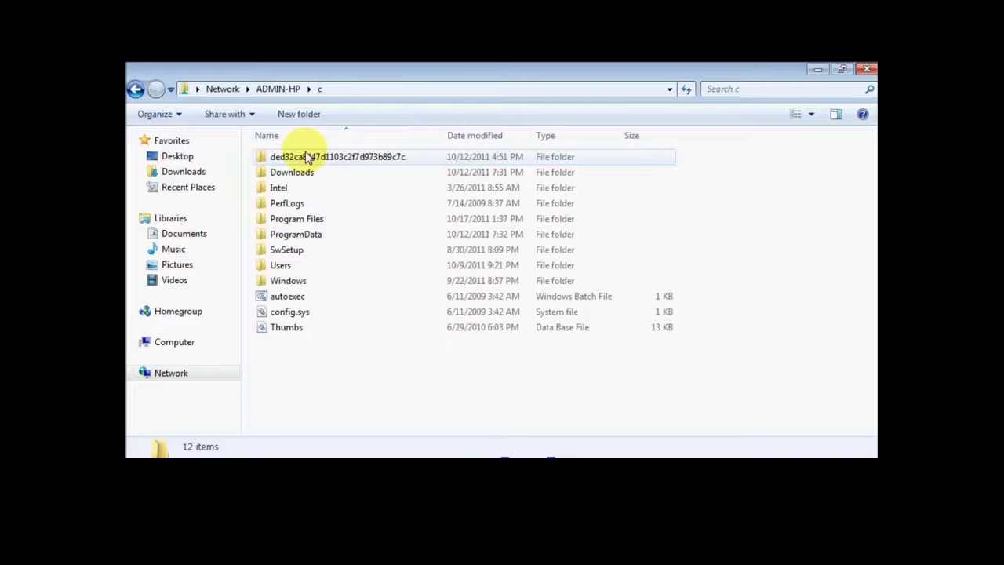